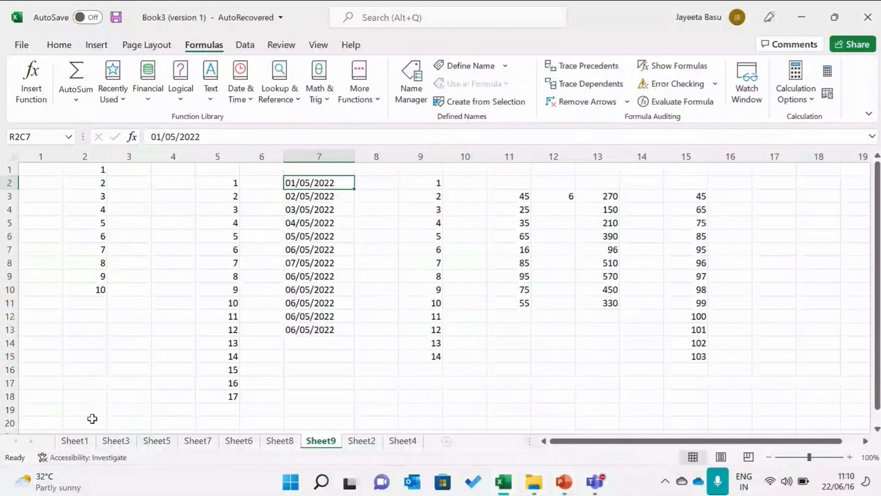
Enter the headers Name and Age in row 22, columns 2 and 3
{"action": "key", "text": "Down"}
{"action": "key", "text": "Down"}
{"action": "key", "text": "Down"}
{"action": "key", "text": "Down"}
{"action": "key", "text": "Down"}
{"action": "key", "text": "Down"}
{"action": "key", "text": "Down"}
{"action": "key", "text": "Down"}
{"action": "key", "text": "Down"}
{"action": "key", "text": "Down"}
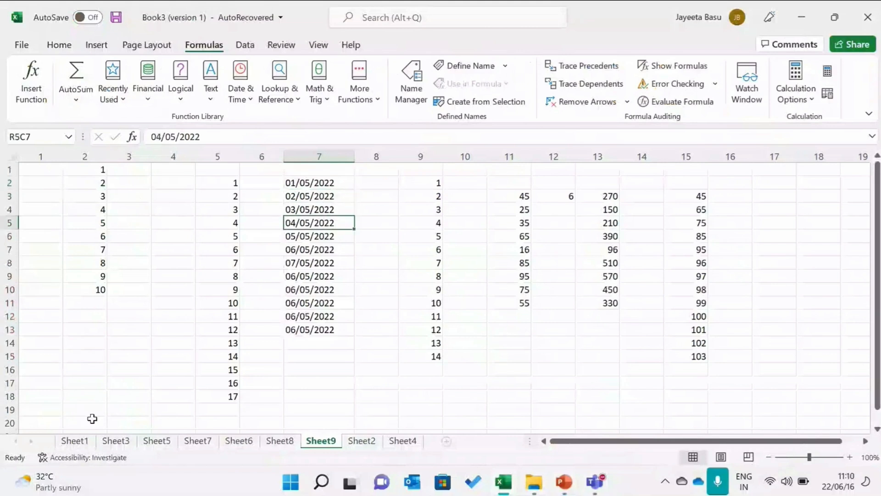
{"action": "key", "text": "Down"}
{"action": "key", "text": "Down"}
{"action": "key", "text": "Down"}
{"action": "key", "text": "Down"}
{"action": "key", "text": "Down"}
{"action": "key", "text": "Down"}
{"action": "key", "text": "Down"}
{"action": "key", "text": "Down"}
{"action": "key", "text": "Down"}
{"action": "key", "text": "Down"}
{"action": "key", "text": "Down"}
{"action": "key", "text": "Down"}
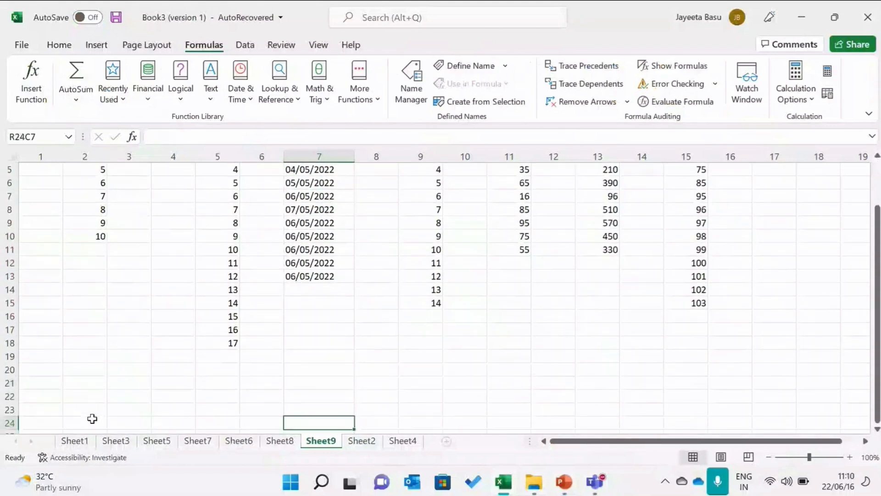
{"action": "left_click", "coordinate": [95, 405]}
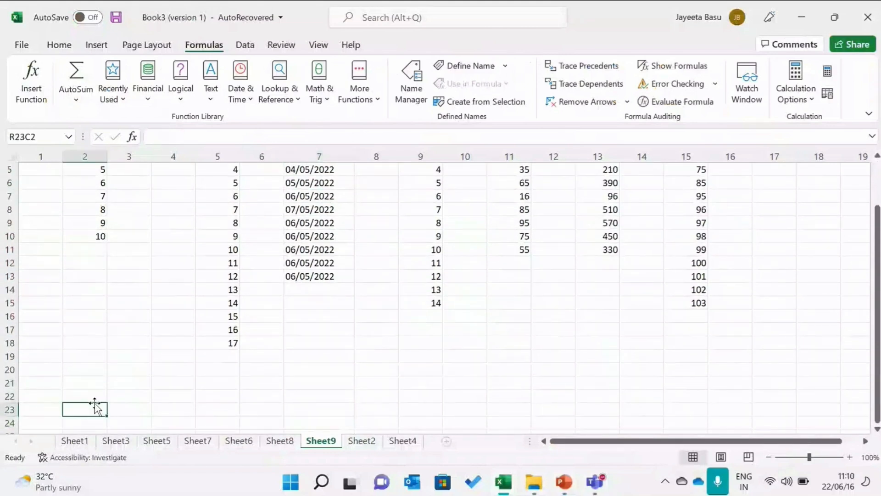
{"action": "left_click", "coordinate": [97, 394]}
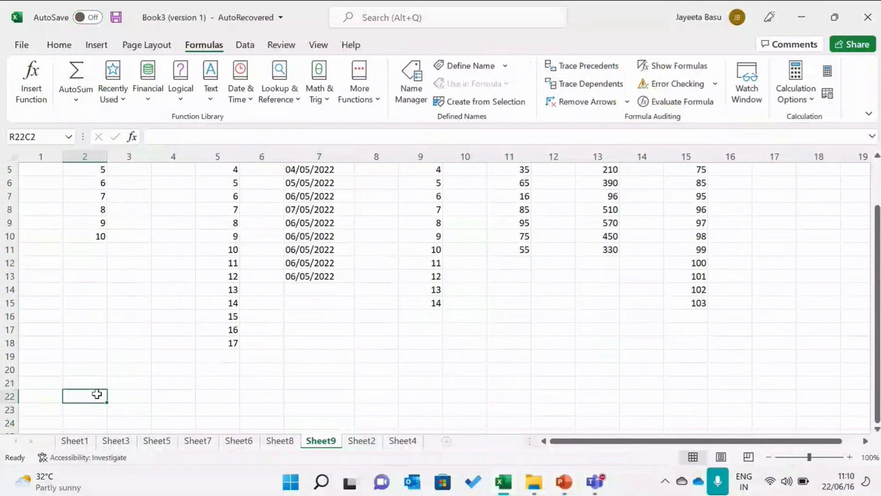
{"action": "type", "text": "Name"}
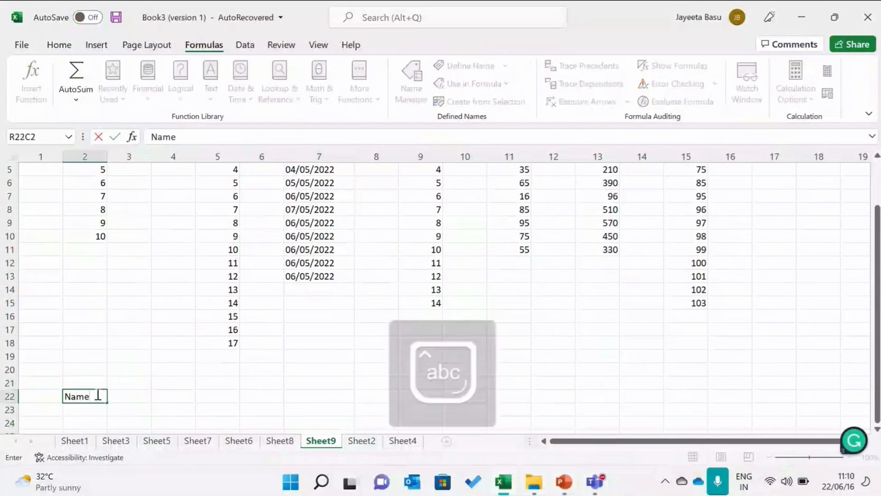
{"action": "left_click", "coordinate": [143, 394]}
{"action": "type", "text": "A"}
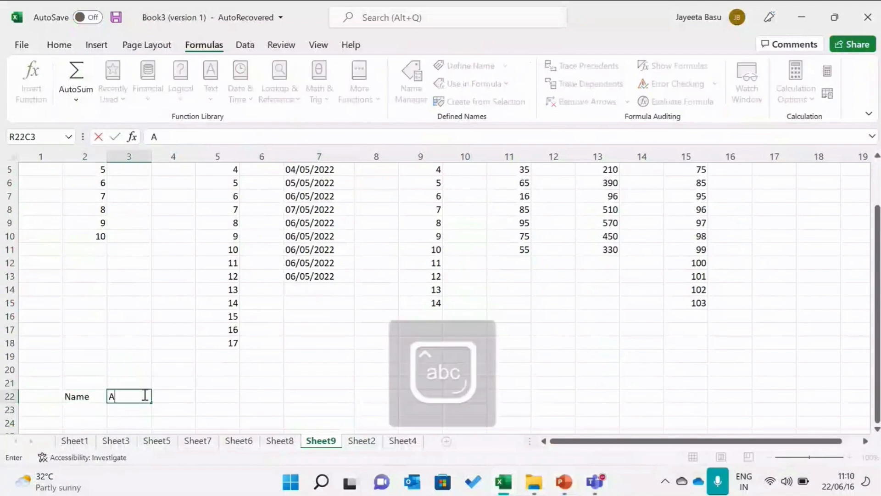
{"action": "type", "text": "ge"}
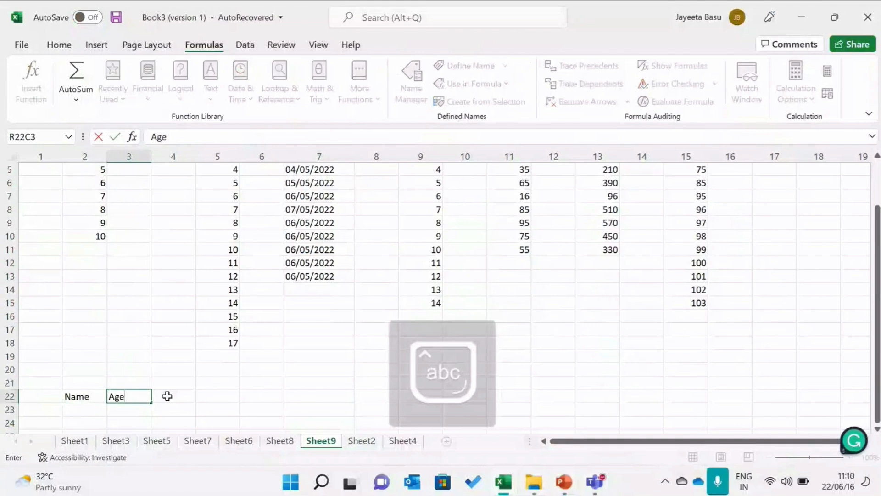
Enter the headers Address and Phone No. in the next two cells of row 22
{"action": "key", "text": "Caps_Lock"}
{"action": "type", "text": "A"}
{"action": "key", "text": "Caps_Lock"}
{"action": "key", "text": "BackSpace"}
{"action": "left_click", "coordinate": [167, 396]}
{"action": "key", "text": "Caps_Lock"}
{"action": "type", "text": "A"}
{"action": "key", "text": "Caps_Lock"}
{"action": "type", "text": "ddr"}
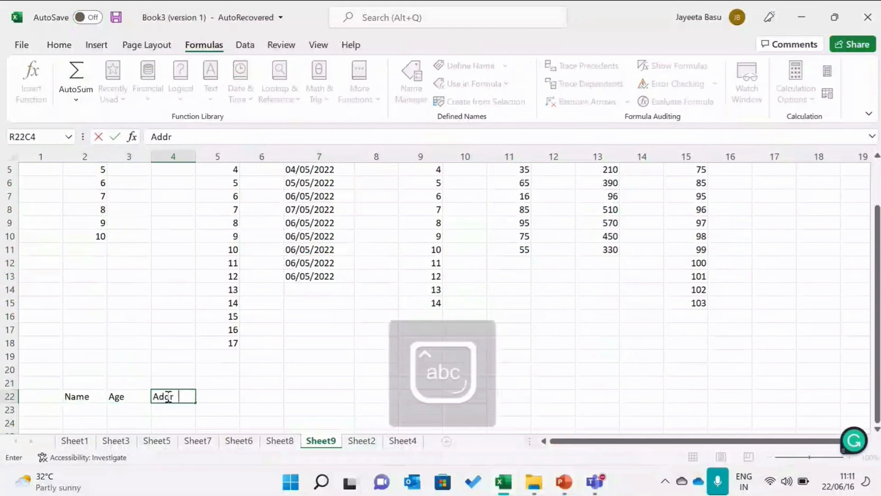
{"action": "type", "text": "ess"}
{"action": "key", "text": "Tab"}
{"action": "key", "text": "Caps_Lock"}
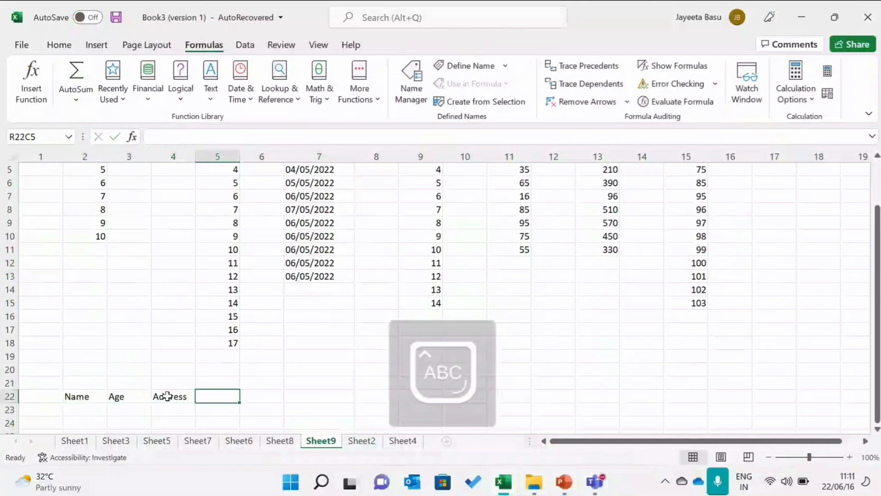
{"action": "type", "text": "P"}
{"action": "key", "text": "Caps_Lock"}
{"action": "type", "text": "hone"}
{"action": "key", "text": "Caps_Lock"}
{"action": "type", "text": "N"}
{"action": "key", "text": "Caps_Lock"}
{"action": "type", "text": "o."}
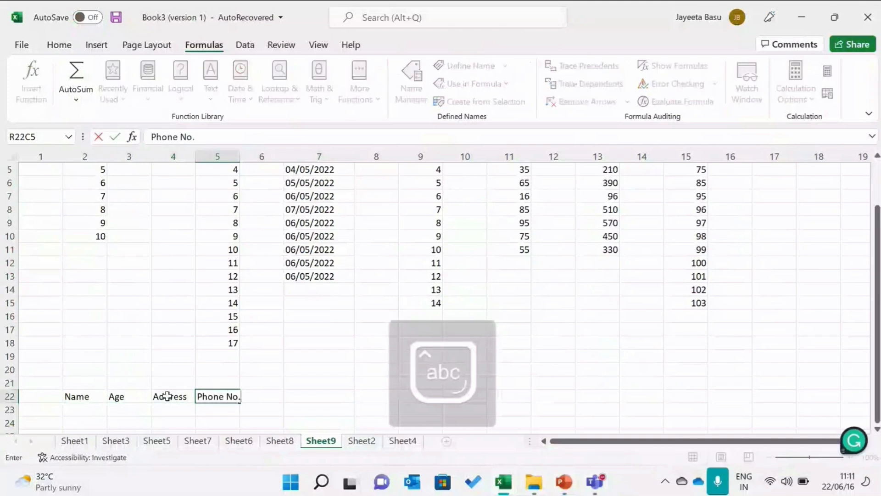
Apply No Border to the Name header cell
{"action": "left_click", "coordinate": [88, 399]}
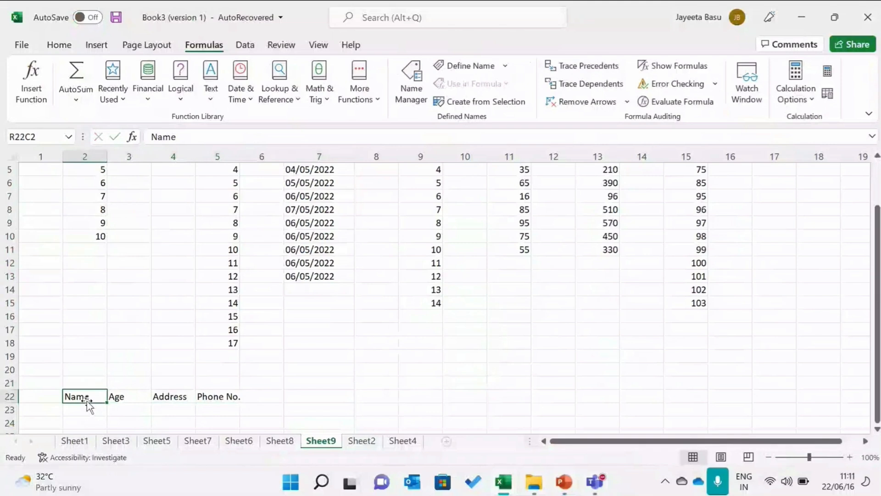
{"action": "left_click", "coordinate": [69, 50]}
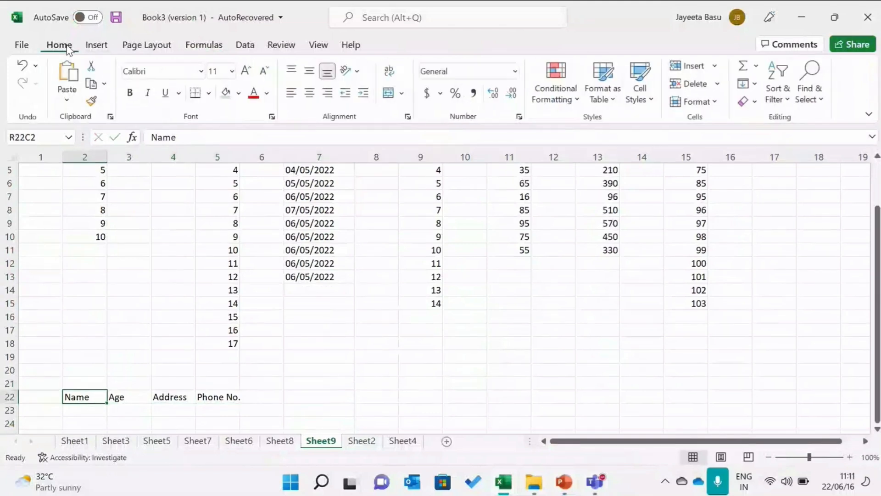
{"action": "left_click", "coordinate": [209, 93]}
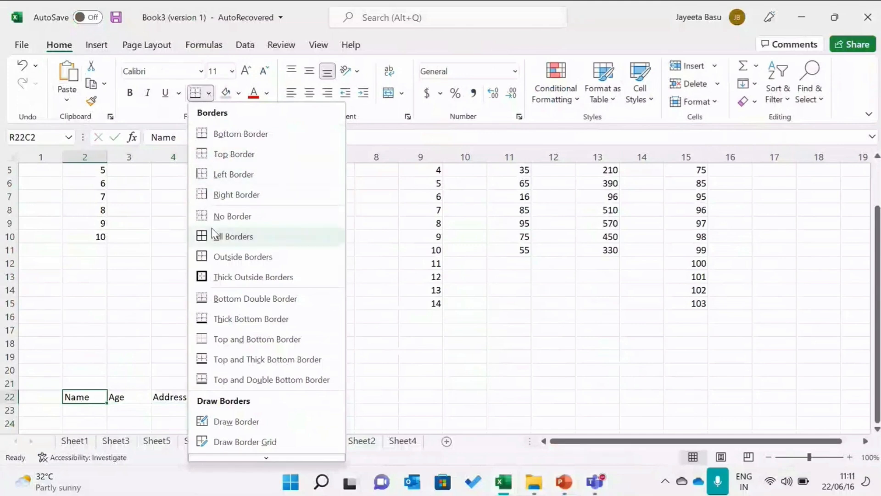
{"action": "left_click", "coordinate": [232, 216]}
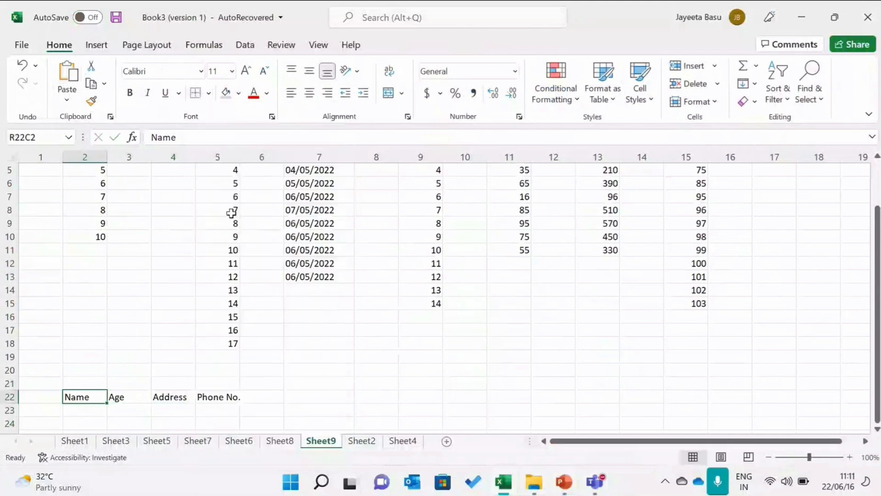
{"action": "left_click", "coordinate": [246, 413]}
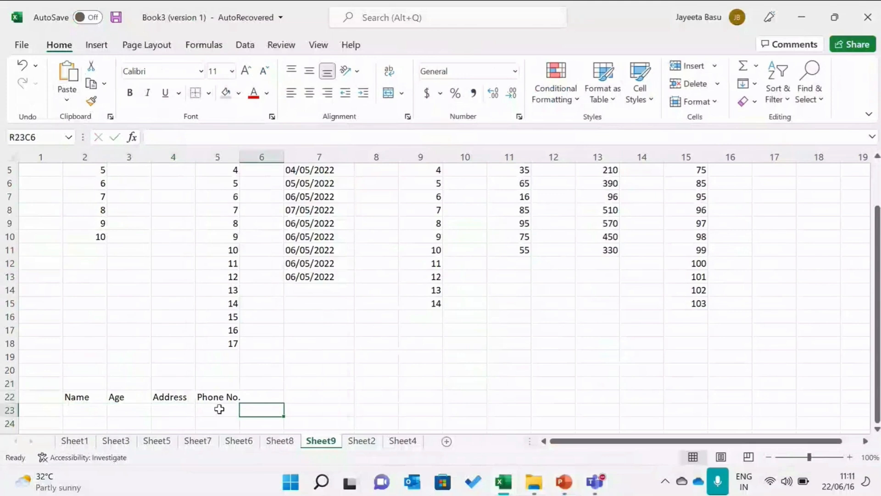
Apply All Borders to the Name header cell
{"action": "left_click", "coordinate": [92, 398]}
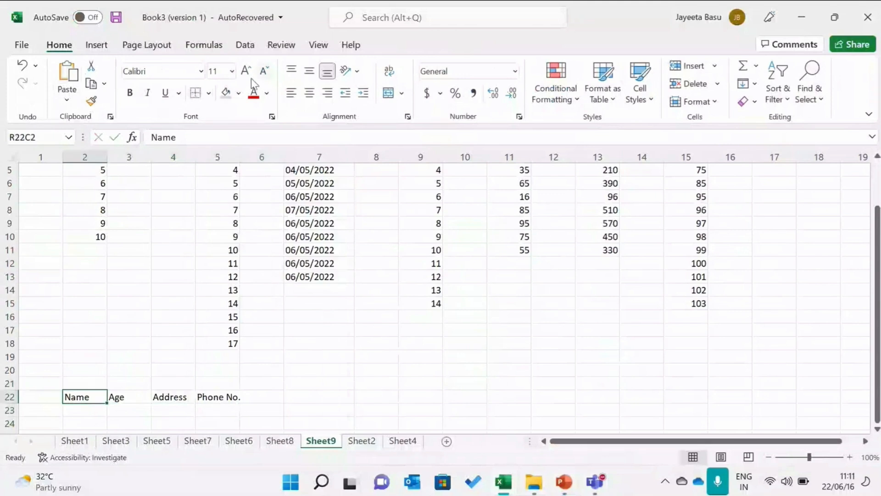
{"action": "left_click", "coordinate": [209, 93]}
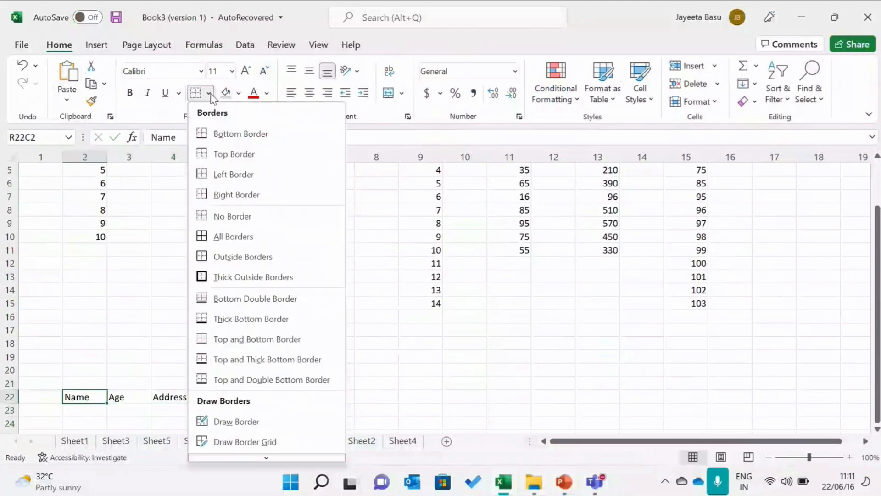
{"action": "left_click", "coordinate": [239, 243]}
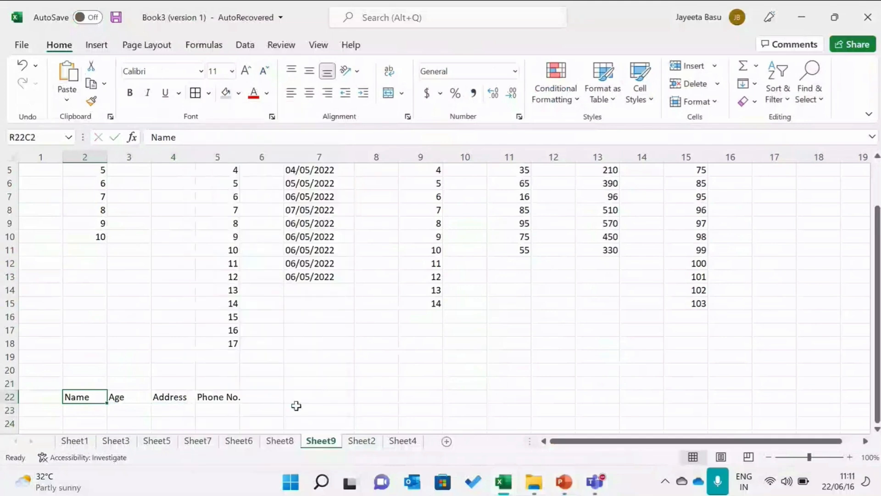
{"action": "left_click", "coordinate": [293, 407]}
Apply Thick Outside Borders to the Name header cell
{"action": "left_click", "coordinate": [87, 396]}
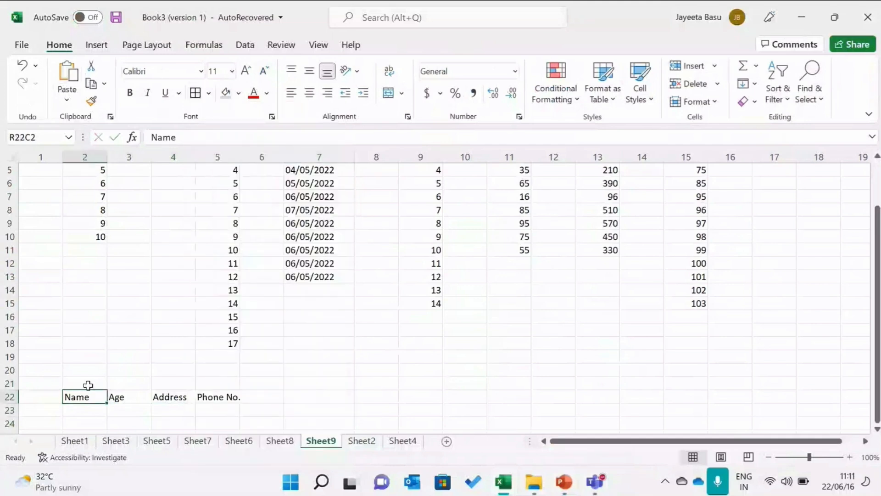
{"action": "left_click", "coordinate": [208, 94]}
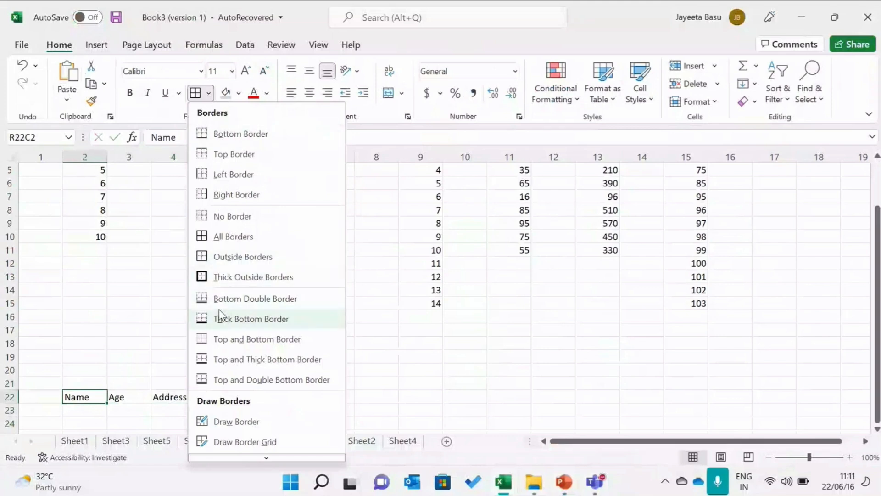
{"action": "left_click", "coordinate": [219, 283]}
{"action": "left_click", "coordinate": [232, 412]}
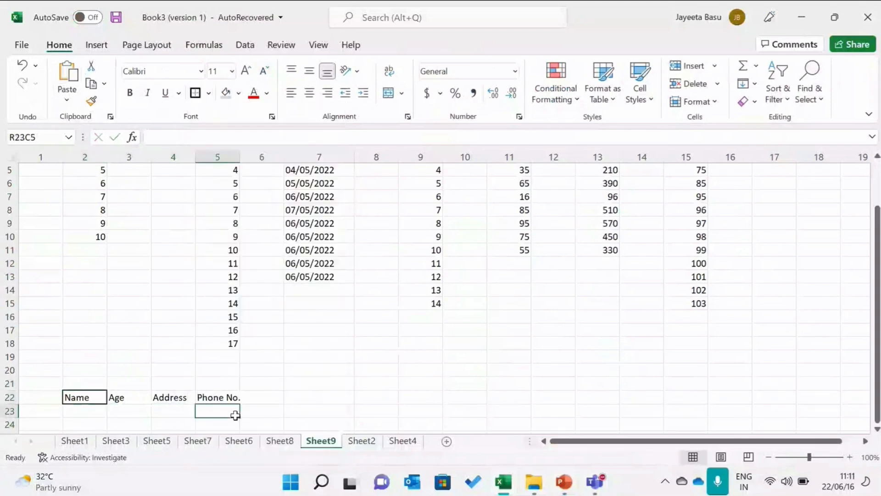
Apply Top and Double Bottom Border to the Name header cell
{"action": "left_click", "coordinate": [85, 395]}
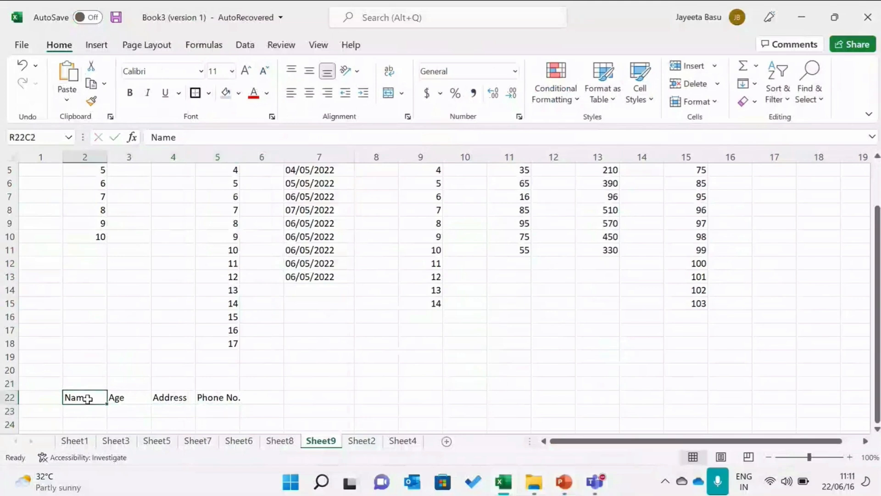
{"action": "left_click", "coordinate": [209, 93]}
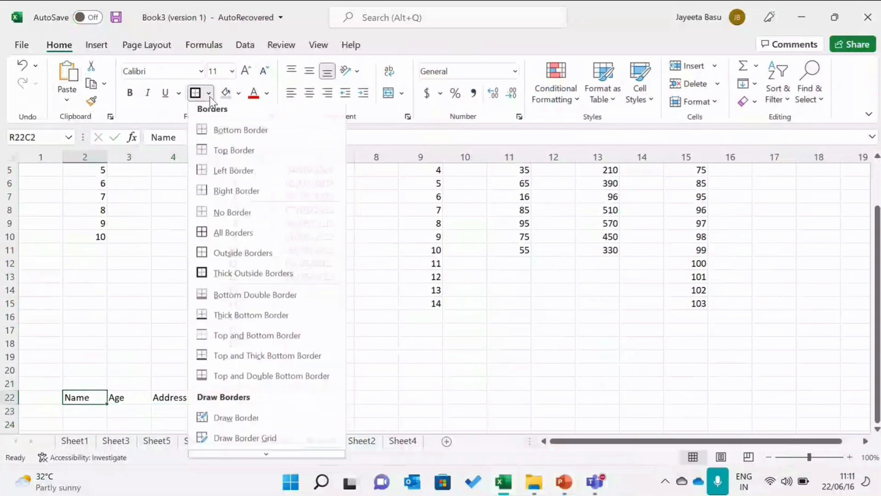
{"action": "left_click", "coordinate": [218, 379]}
{"action": "left_click", "coordinate": [217, 371]}
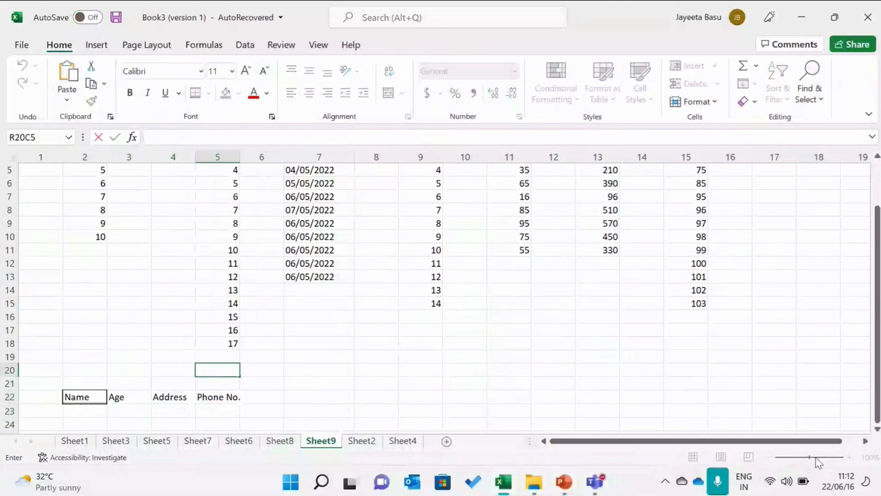
{"action": "left_click", "coordinate": [74, 396]}
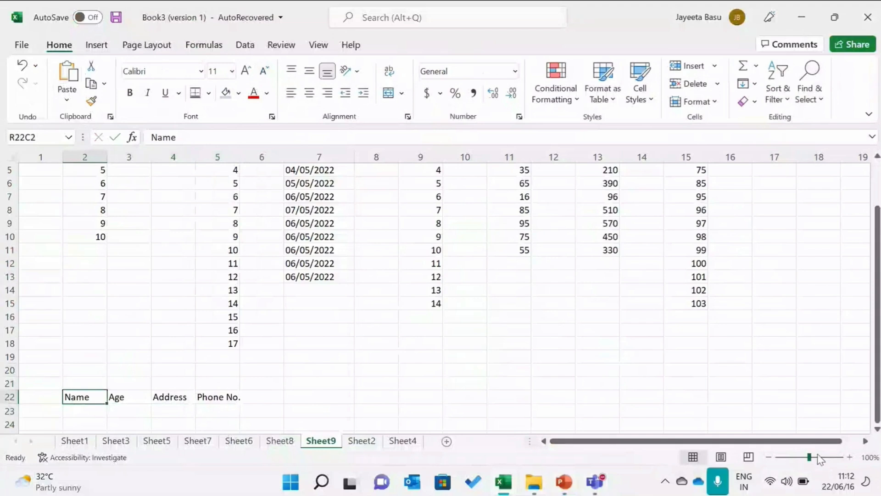
Copy the Name cell's border formatting onto the Age, Address and Phone No. cells with Format Painter
{"action": "left_click_drag", "start_coordinate": [817, 458], "coordinate": [819, 462]}
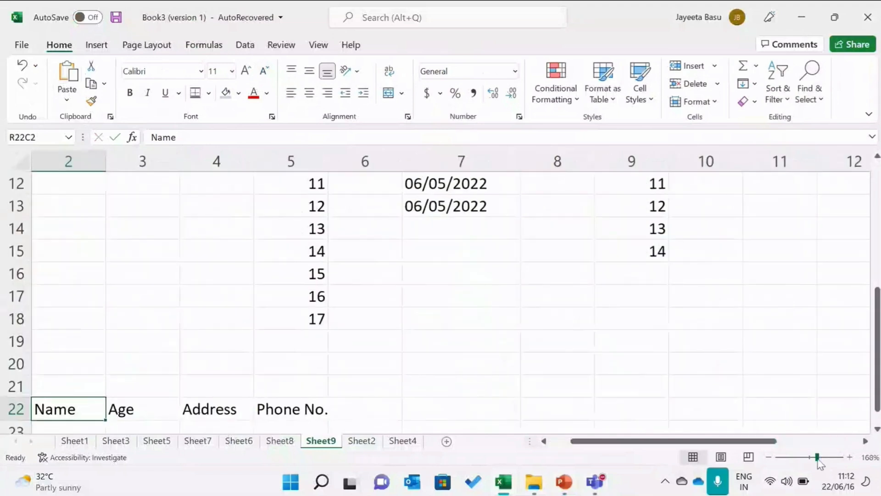
{"action": "left_click", "coordinate": [63, 361]}
{"action": "left_click", "coordinate": [69, 410]}
{"action": "left_click", "coordinate": [133, 368]}
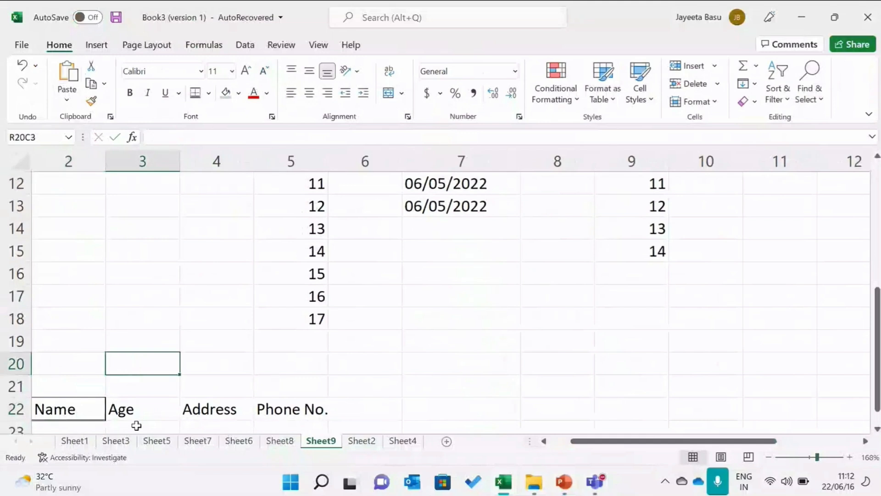
{"action": "left_click", "coordinate": [137, 409]}
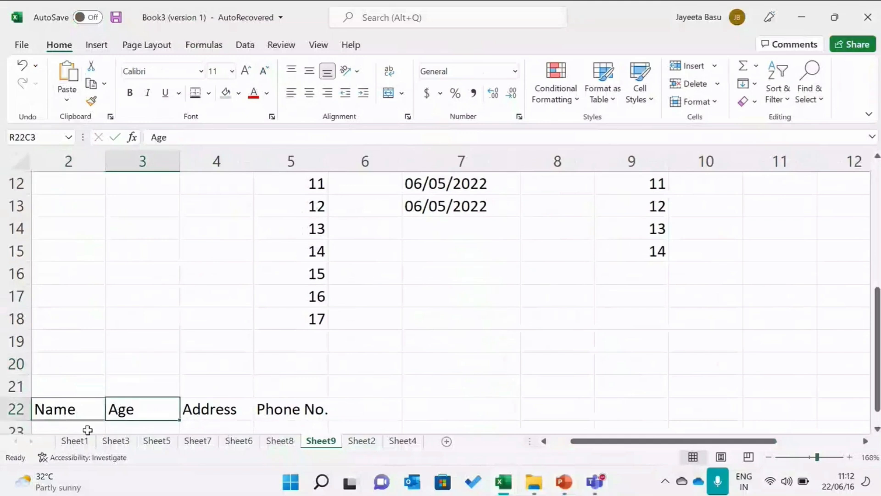
{"action": "left_click", "coordinate": [210, 93]}
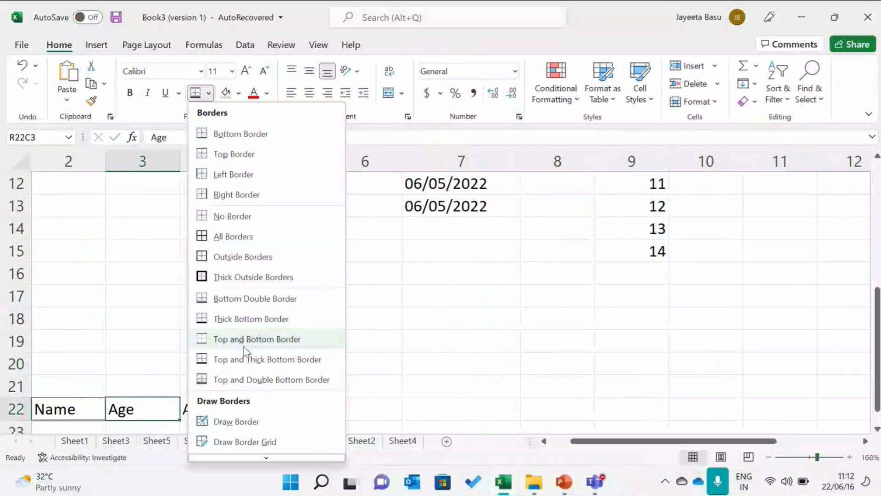
{"action": "left_click", "coordinate": [54, 411]}
{"action": "left_click", "coordinate": [53, 411]}
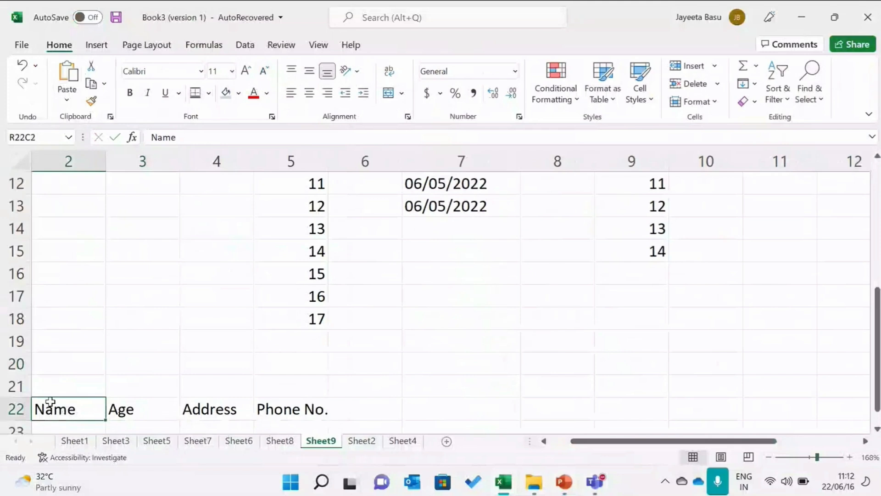
{"action": "left_click", "coordinate": [98, 104]}
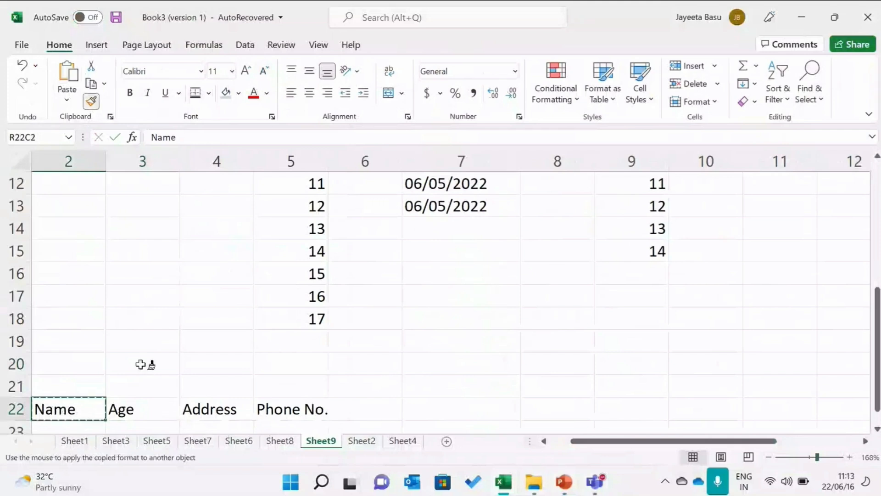
{"action": "left_click_drag", "start_coordinate": [144, 407], "coordinate": [283, 408]}
Widen column 5 slightly so Phone No. fits
{"action": "left_click", "coordinate": [416, 389]}
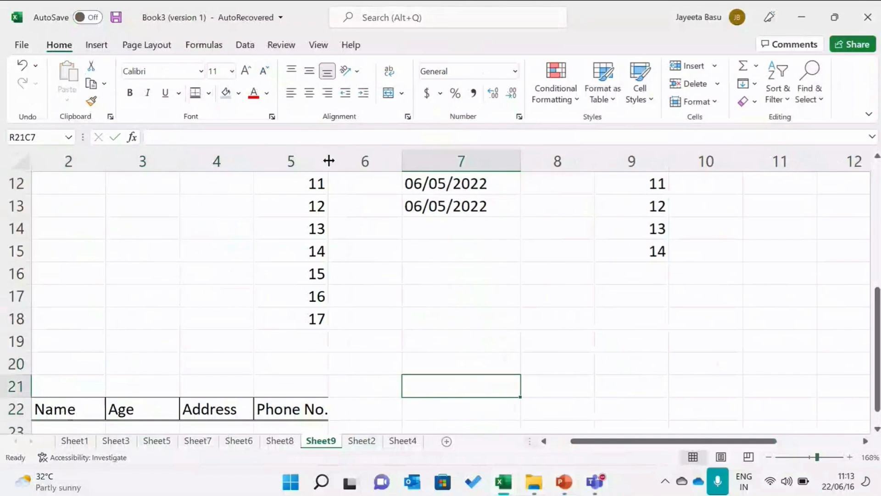
{"action": "left_click_drag", "start_coordinate": [328, 160], "coordinate": [337, 161]}
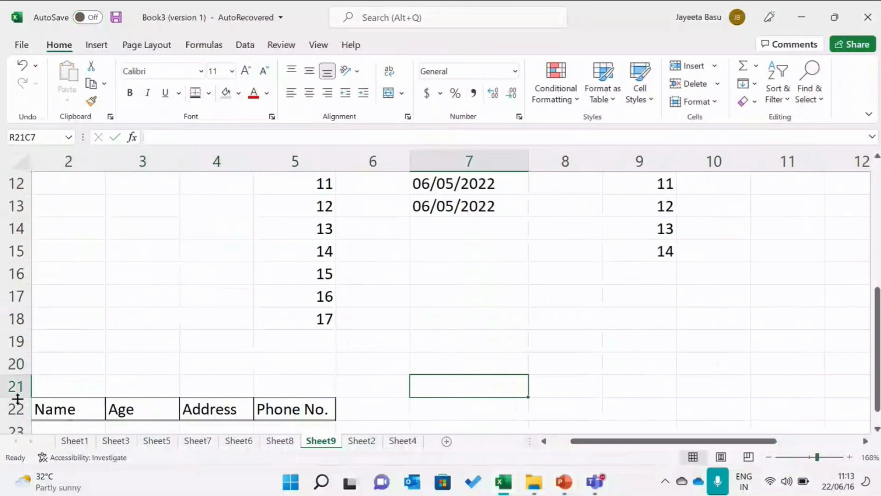
Fill the Name header cell with a grey theme colour
{"action": "left_click", "coordinate": [55, 406]}
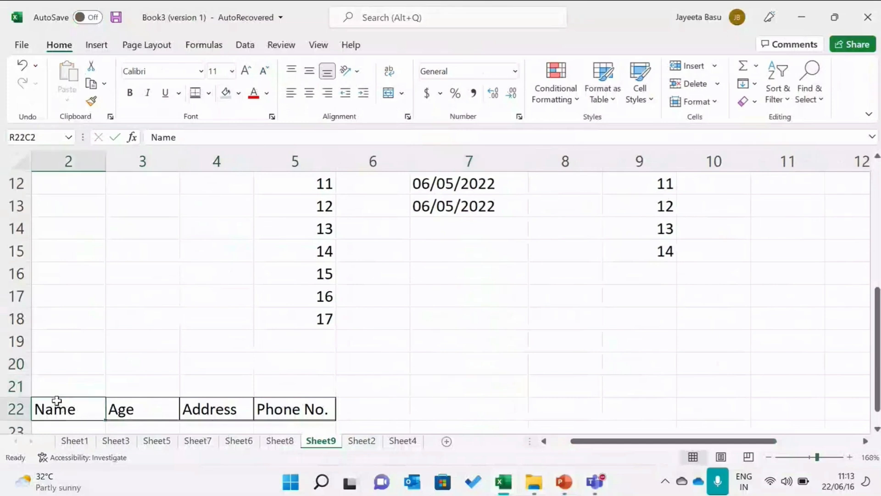
{"action": "left_click", "coordinate": [238, 96]}
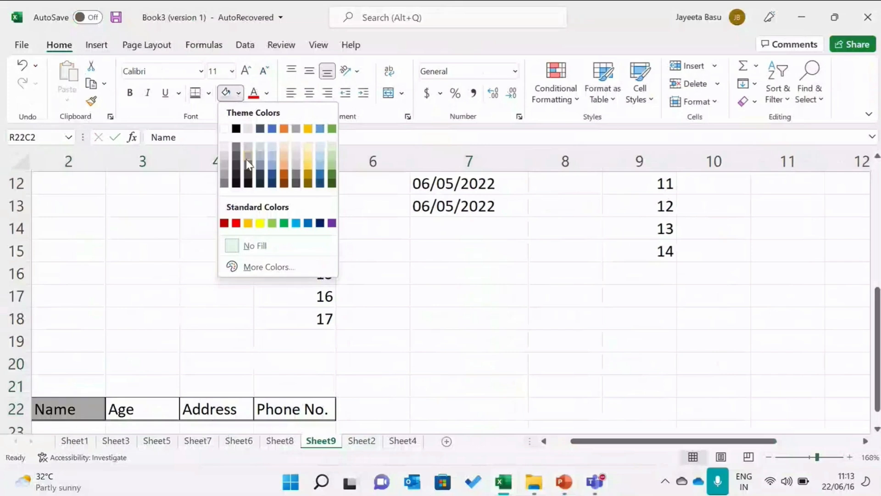
{"action": "left_click", "coordinate": [248, 158]}
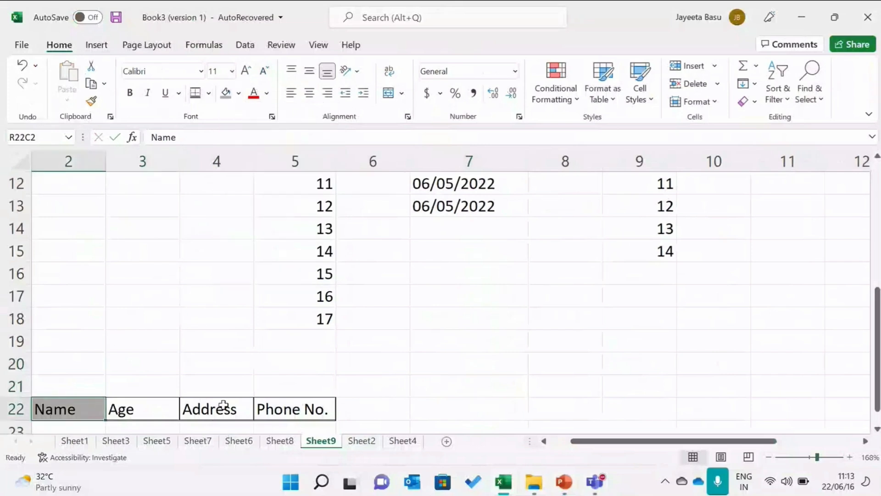
Copy the Name cell's grey fill onto the Age, Address and Phone No. cells with Format Painter
{"action": "mouse_move", "coordinate": [89, 415]}
{"action": "left_mouse_down"}
{"action": "mouse_move", "coordinate": [129, 410]}
{"action": "mouse_move", "coordinate": [89, 411]}
{"action": "left_mouse_up"}
{"action": "left_click", "coordinate": [91, 101]}
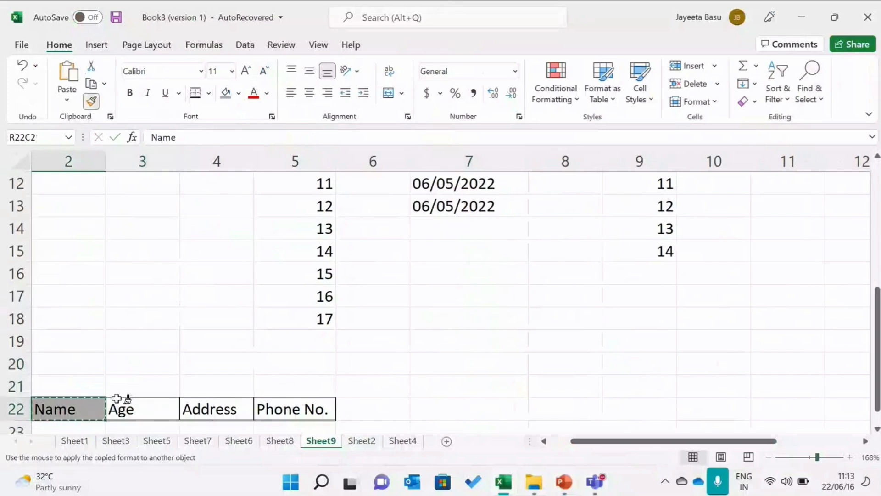
{"action": "left_click_drag", "start_coordinate": [120, 400], "coordinate": [260, 409]}
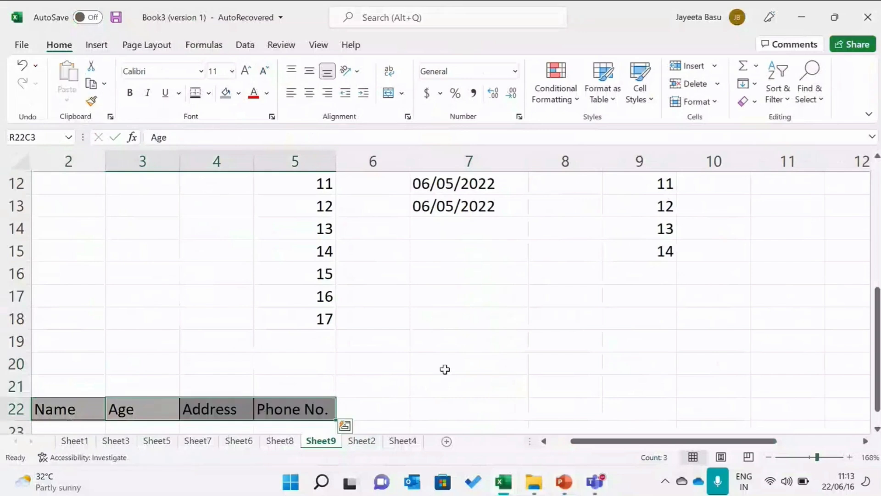
{"action": "left_click", "coordinate": [512, 367]}
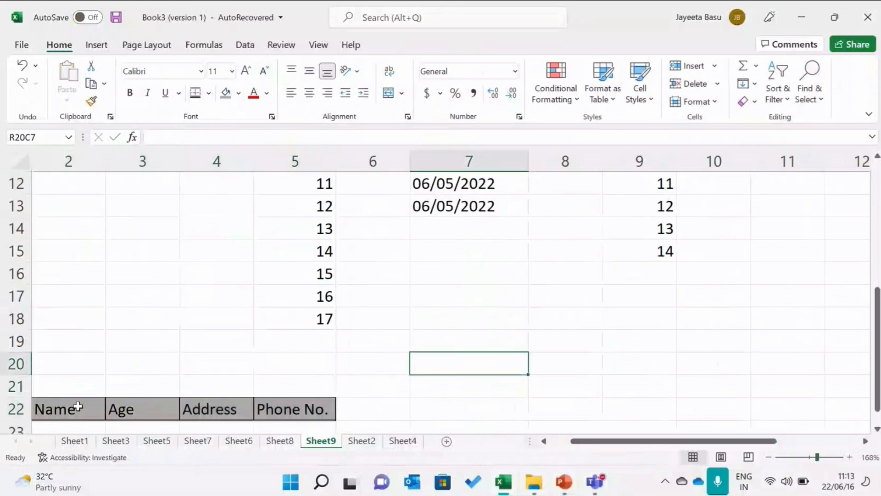
{"action": "left_click_drag", "start_coordinate": [78, 406], "coordinate": [108, 409]}
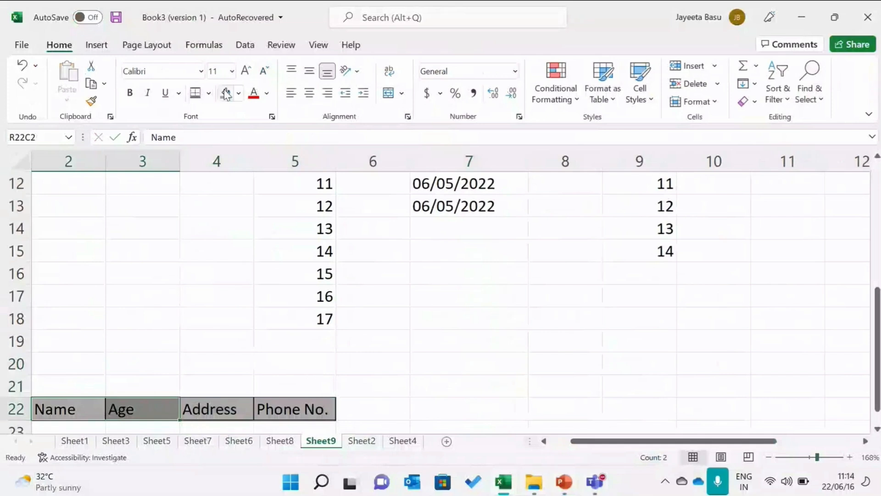
{"action": "left_click", "coordinate": [240, 93]}
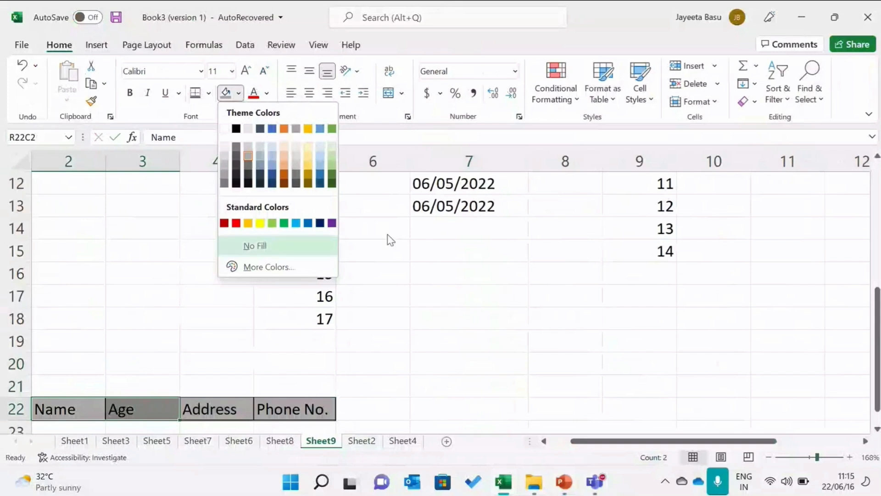
{"action": "left_click_drag", "start_coordinate": [877, 326], "coordinate": [877, 335]}
{"action": "left_click_drag", "start_coordinate": [71, 389], "coordinate": [304, 369]}
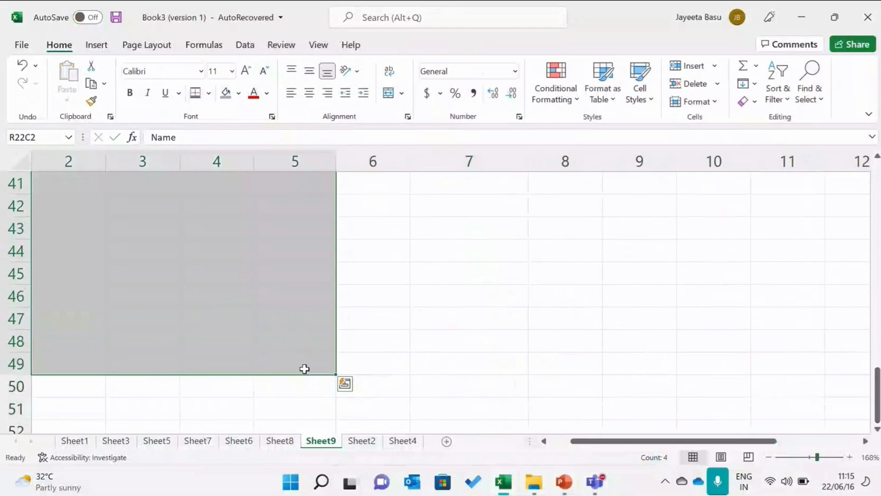
{"action": "left_click_drag", "start_coordinate": [878, 389], "coordinate": [879, 289]}
{"action": "left_click", "coordinate": [462, 236]}
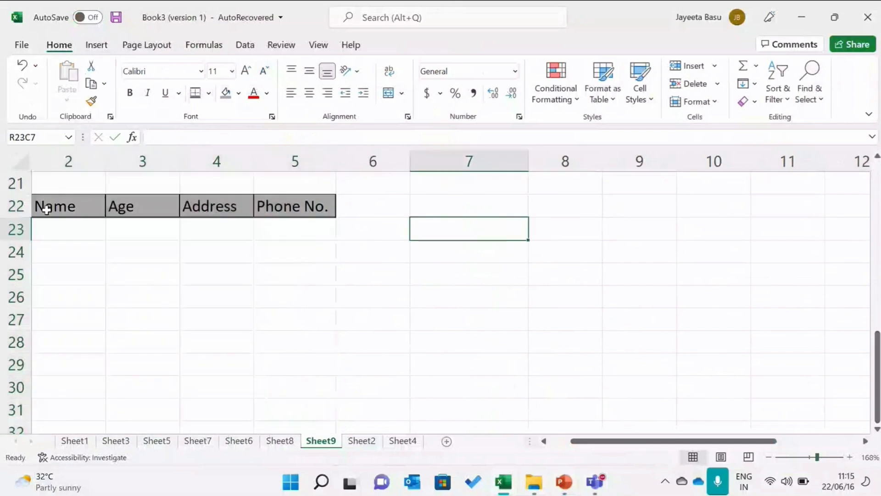
Apply All Borders to the range from the header row down to row 31 across columns 2 to 5
{"action": "left_click_drag", "start_coordinate": [43, 206], "coordinate": [330, 406]}
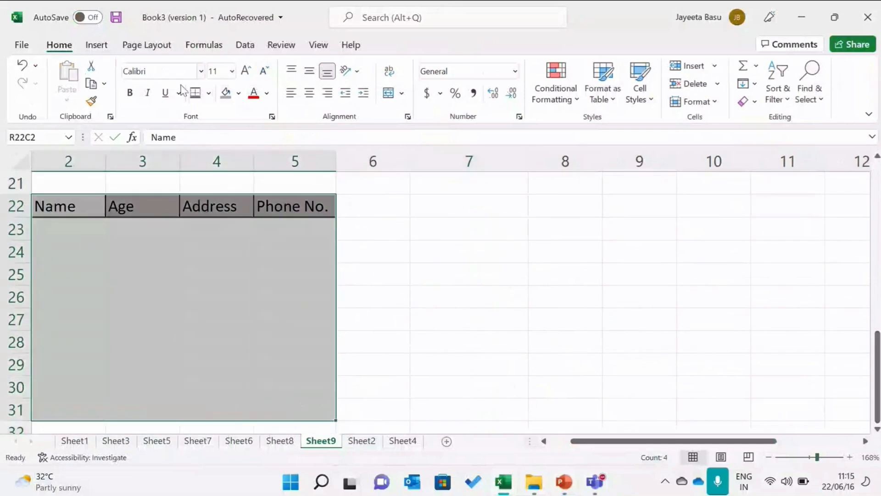
{"action": "left_click", "coordinate": [209, 94]}
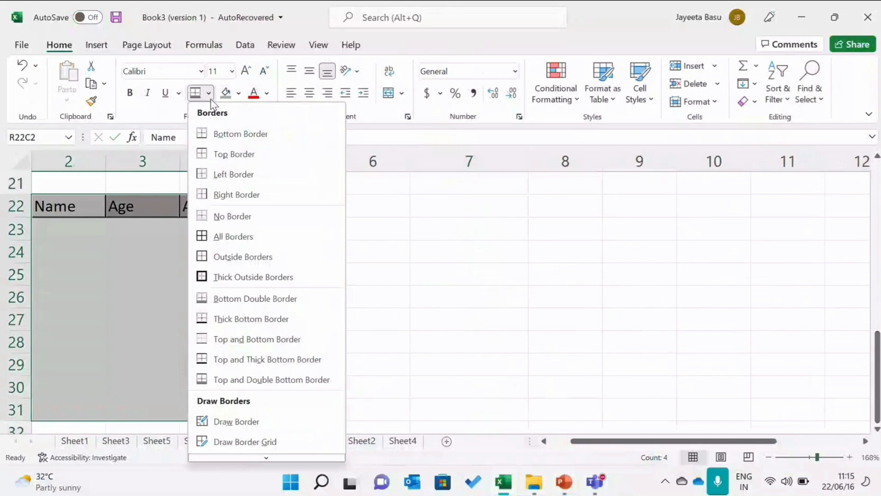
{"action": "left_click", "coordinate": [217, 237]}
{"action": "left_click", "coordinate": [402, 285]}
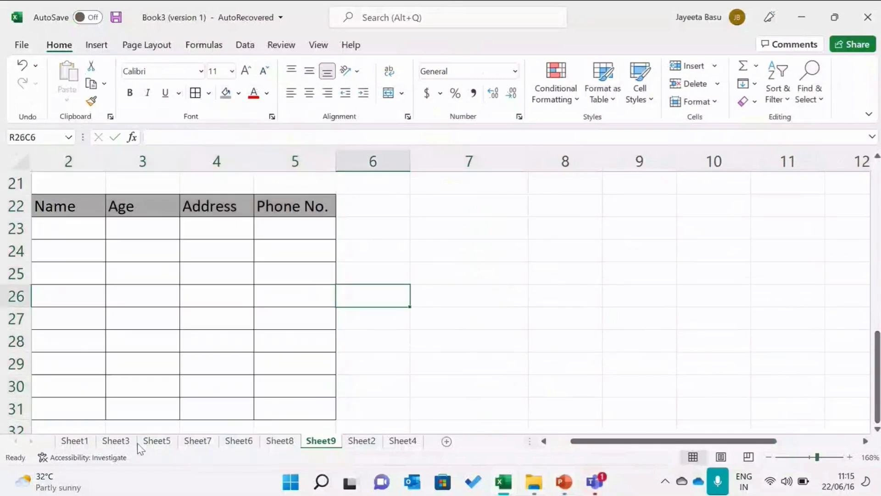